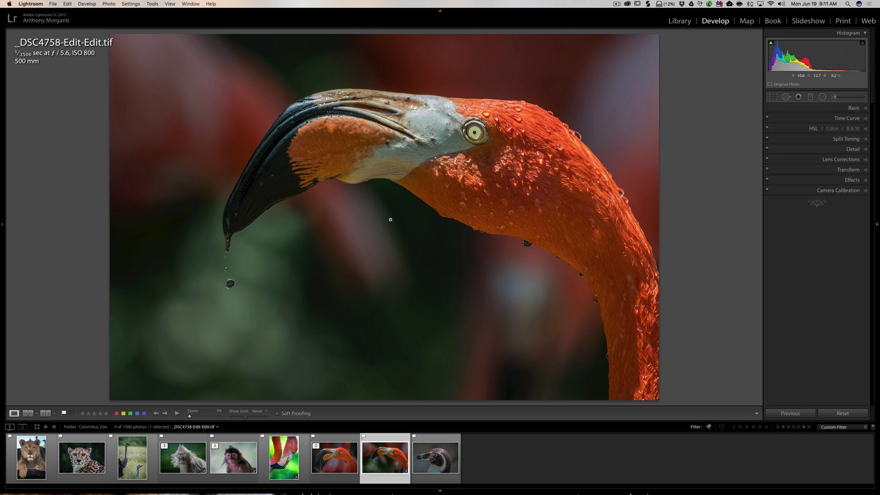
Check detail at full size, then ready the Adjustment Brush with Clarity 41, Saturation 40, Sharpness 46.
{"action": "left_click", "coordinate": [390, 219]}
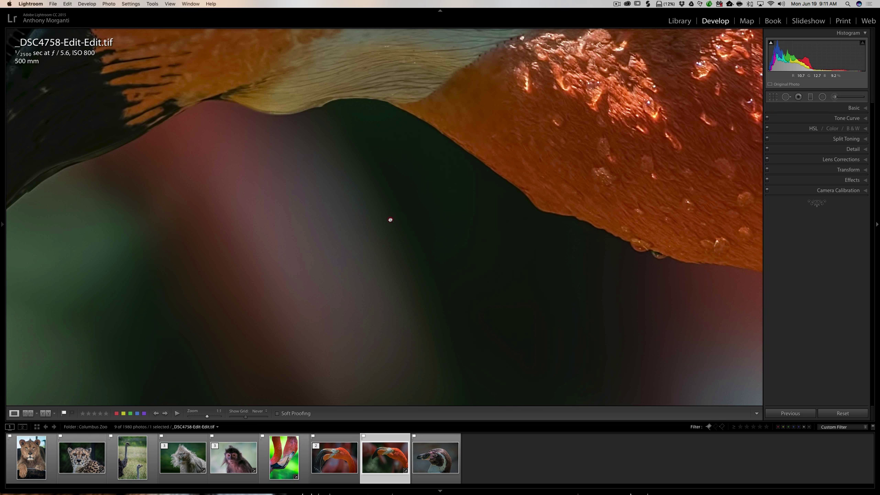
{"action": "left_click", "coordinate": [390, 219]}
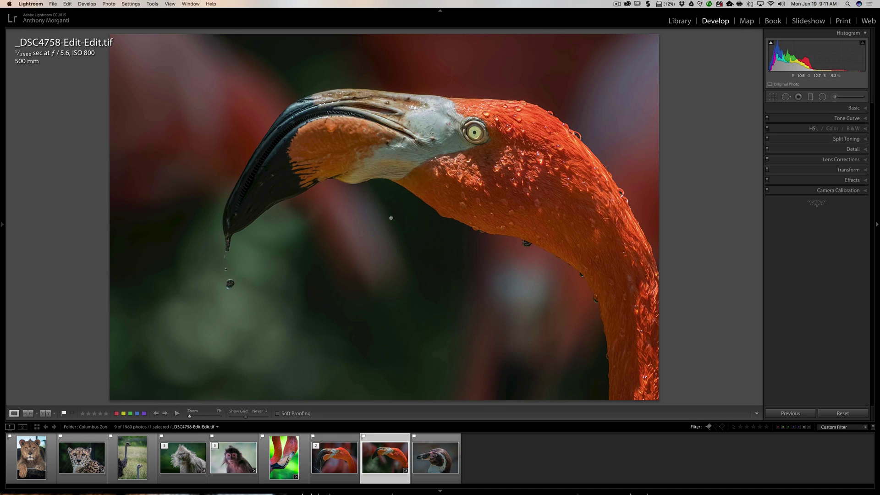
{"action": "left_click", "coordinate": [836, 97]}
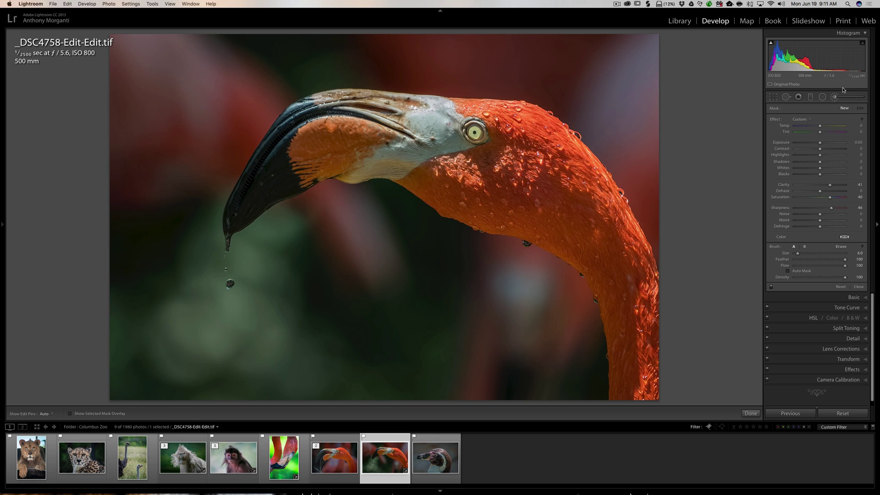
{"action": "left_click", "coordinate": [836, 97]}
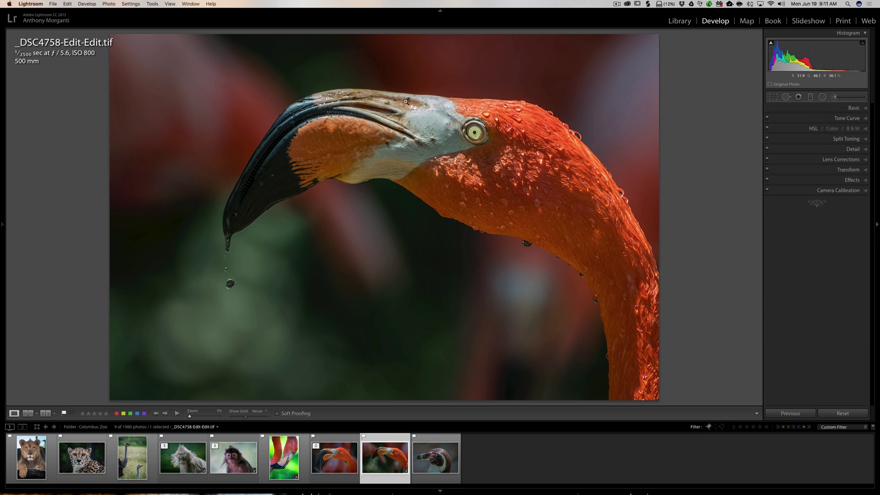
{"action": "key", "text": "z"}
{"action": "left_click", "coordinate": [833, 97]}
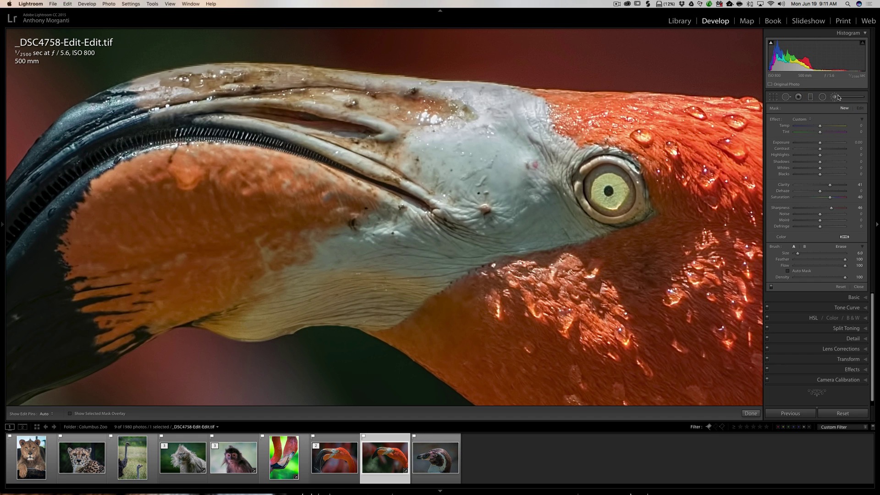
{"action": "left_click", "coordinate": [833, 97]}
{"action": "left_click", "coordinate": [593, 128]}
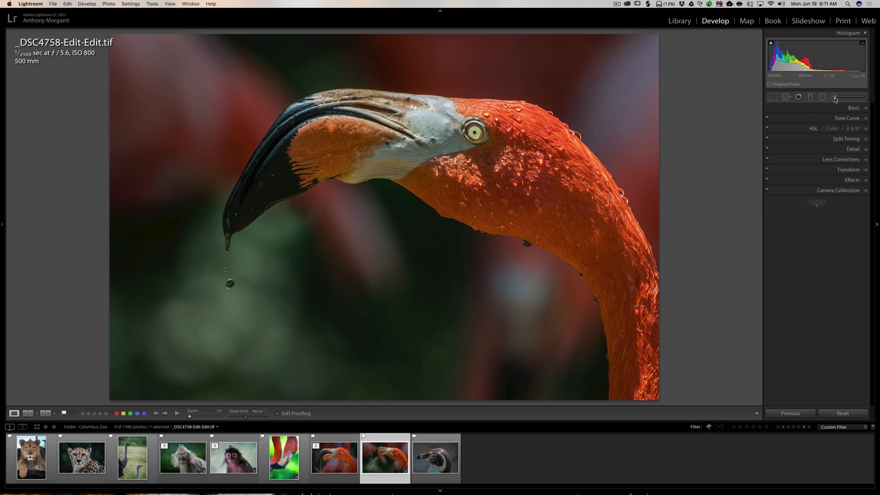
{"action": "left_click", "coordinate": [835, 98]}
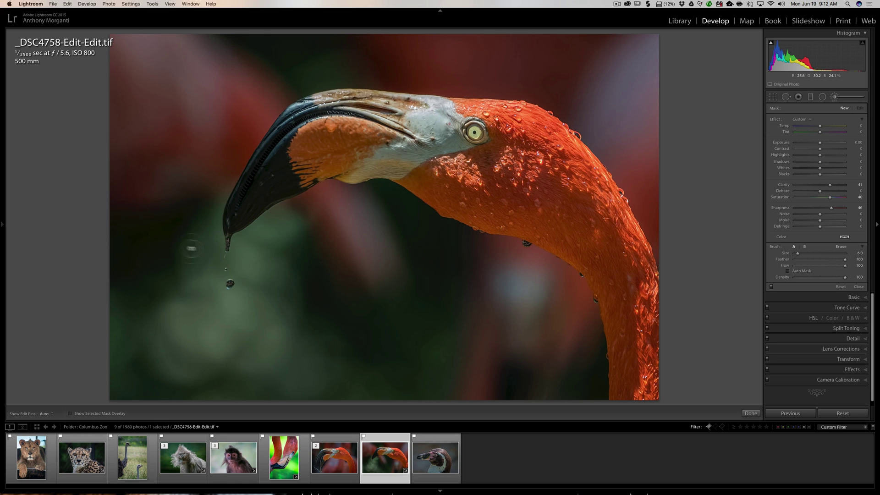
{"action": "mouse_move", "coordinate": [2, 227]}
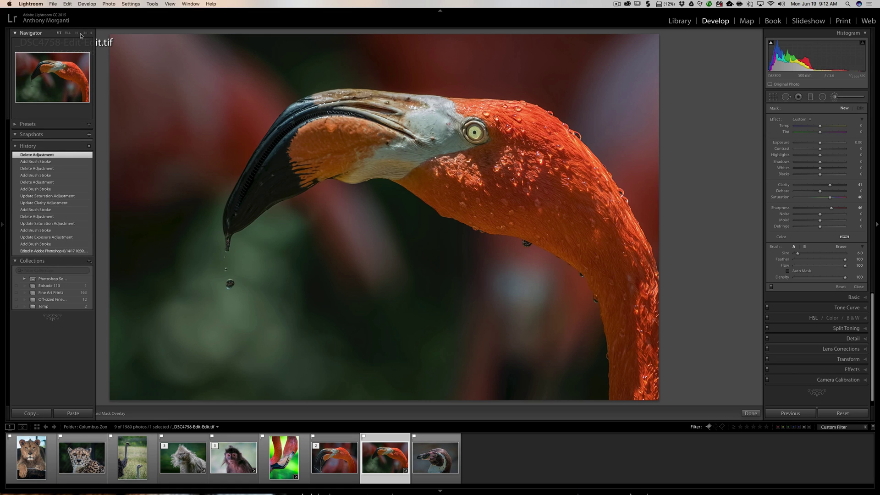
{"action": "left_click", "coordinate": [76, 33]}
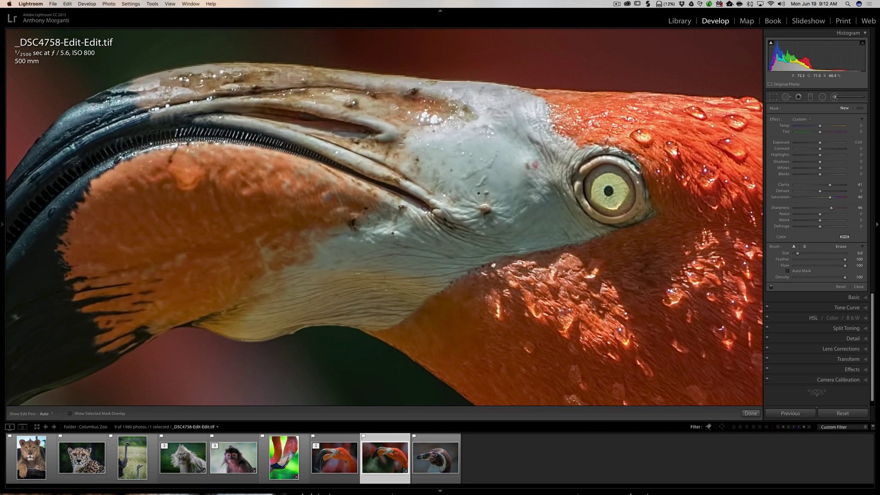
{"action": "mouse_move", "coordinate": [2, 226]}
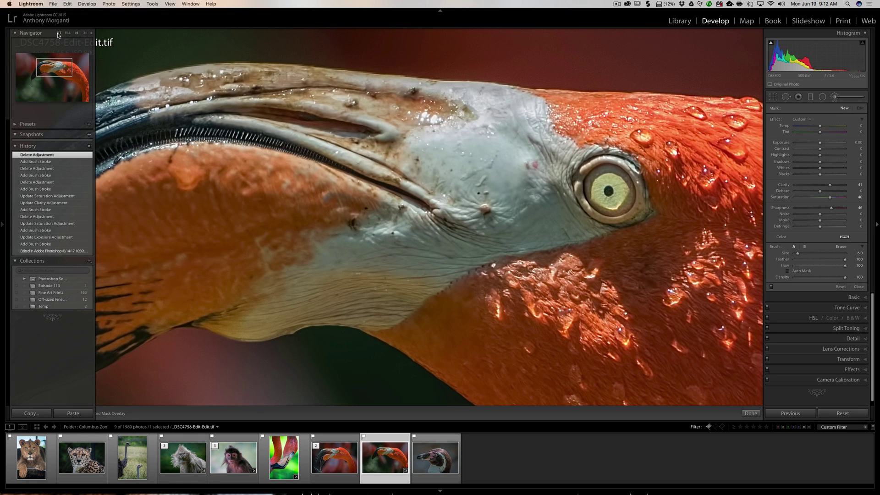
{"action": "left_click", "coordinate": [59, 33]}
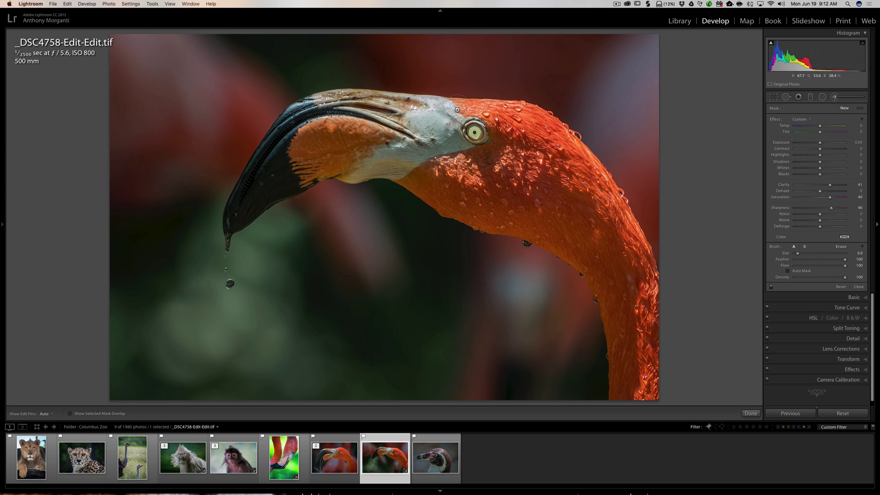
Paint the brush enhancement over the flamingo's iris at 1:1 with brush size 1.0.
{"action": "left_click", "coordinate": [477, 132]}
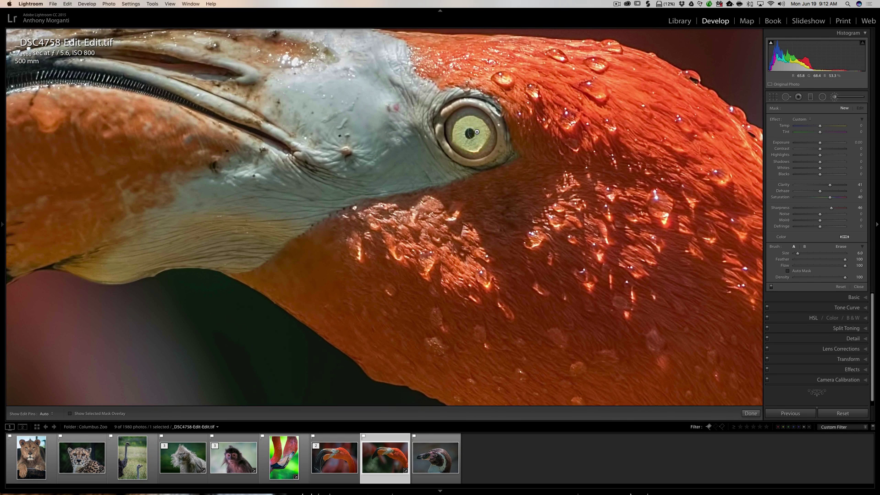
{"action": "key", "text": "bracketleft"}
{"action": "key", "text": "bracketleft"}
{"action": "key", "text": "bracketleft"}
{"action": "key", "text": "bracketleft"}
{"action": "key", "text": "bracketleft"}
{"action": "key", "text": "h"}
{"action": "mouse_move", "coordinate": [474, 122]}
{"action": "left_mouse_down"}
{"action": "mouse_move", "coordinate": [470, 115]}
{"action": "mouse_move", "coordinate": [459, 133]}
{"action": "mouse_move", "coordinate": [483, 132]}
{"action": "mouse_move", "coordinate": [473, 114]}
{"action": "left_mouse_up"}
{"action": "mouse_move", "coordinate": [497, 145]}
{"action": "left_mouse_down"}
{"action": "mouse_move", "coordinate": [472, 147]}
{"action": "mouse_move", "coordinate": [461, 131]}
{"action": "mouse_move", "coordinate": [475, 117]}
{"action": "mouse_move", "coordinate": [457, 116]}
{"action": "mouse_move", "coordinate": [452, 133]}
{"action": "mouse_move", "coordinate": [470, 149]}
{"action": "mouse_move", "coordinate": [483, 120]}
{"action": "left_mouse_up"}
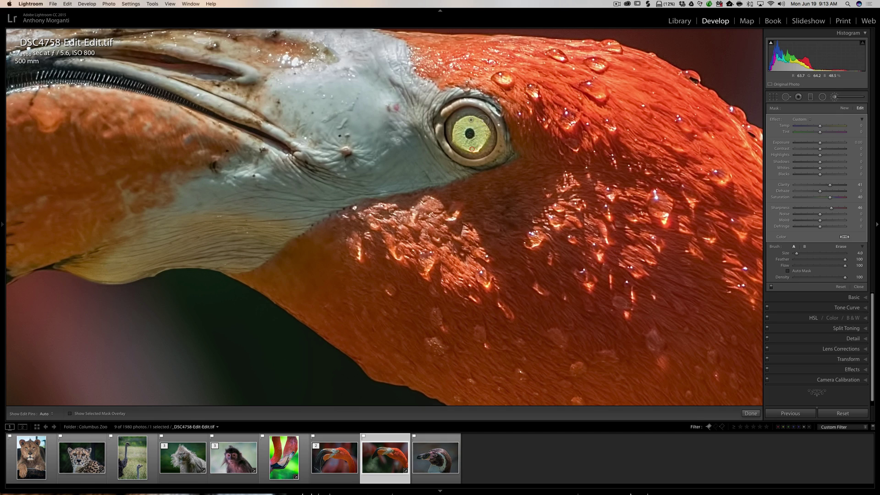
{"action": "key", "text": "h"}
{"action": "left_click", "coordinate": [527, 134]}
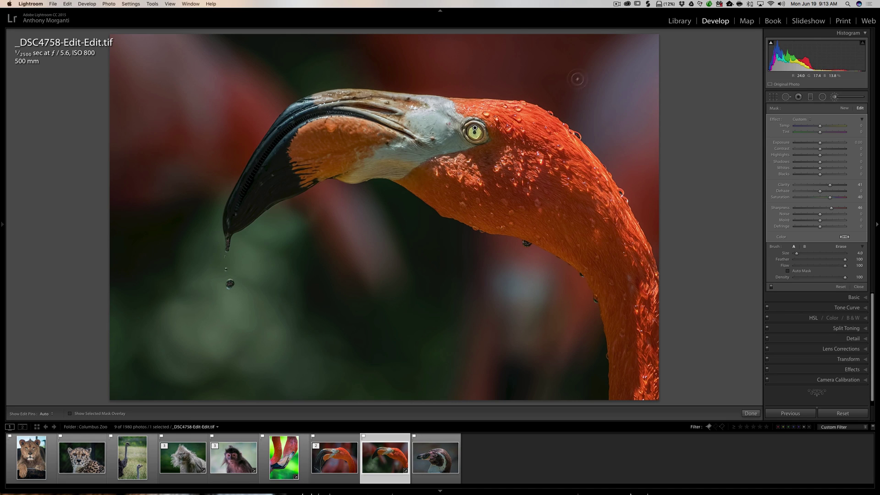
{"action": "left_click", "coordinate": [226, 245]}
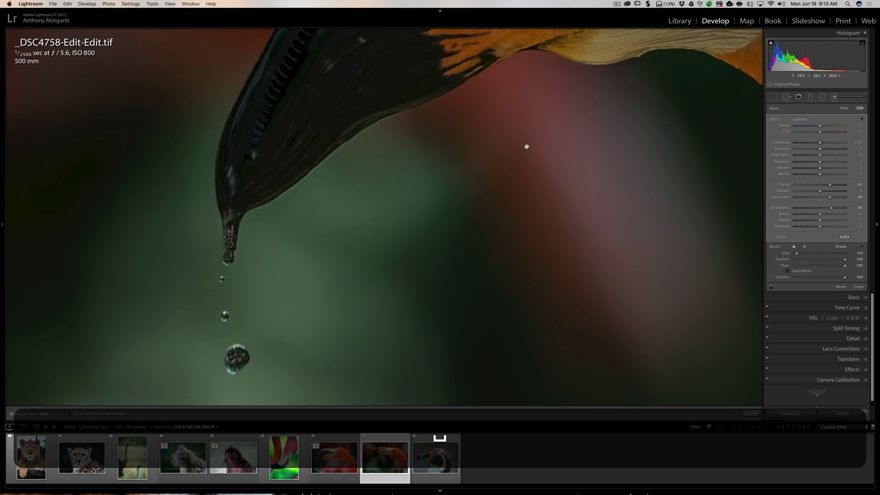
{"action": "key", "text": "super+equal"}
{"action": "key", "text": "super+minus"}
{"action": "key", "text": "super+minus"}
{"action": "key", "text": "super+minus"}
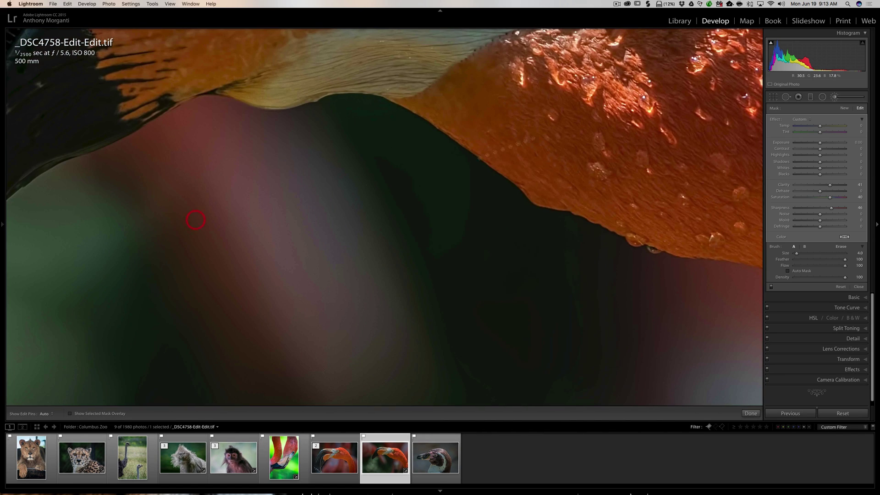
{"action": "scroll", "coordinate": [637, 170], "scroll_direction": "right", "scroll_amount": 5}
{"action": "scroll", "coordinate": [637, 170], "scroll_direction": "up", "scroll_amount": 4}
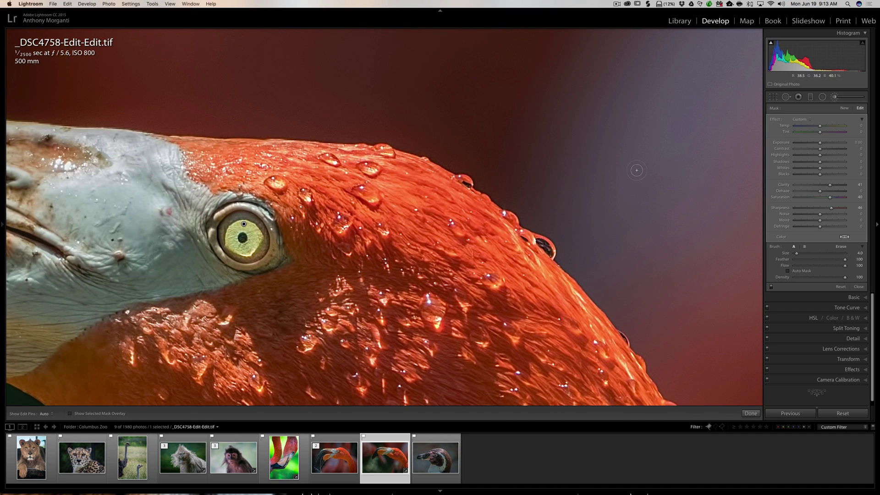
{"action": "left_click", "coordinate": [603, 153]}
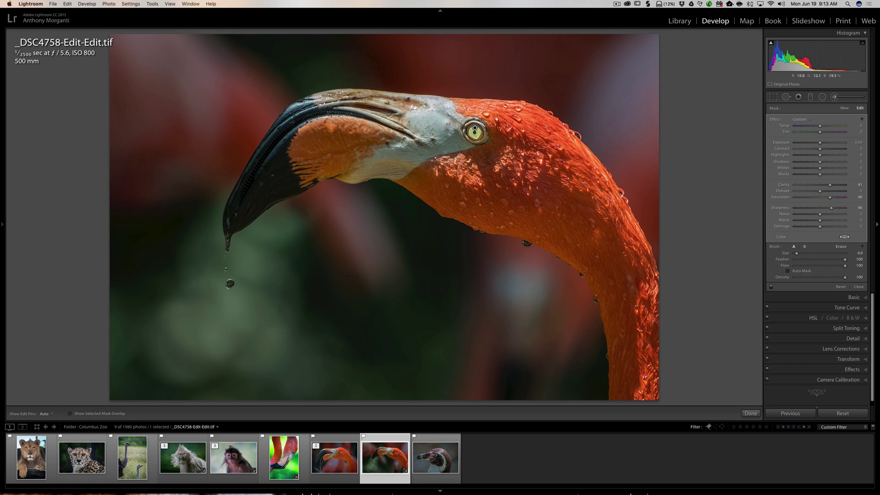
{"action": "left_click", "coordinate": [599, 357]}
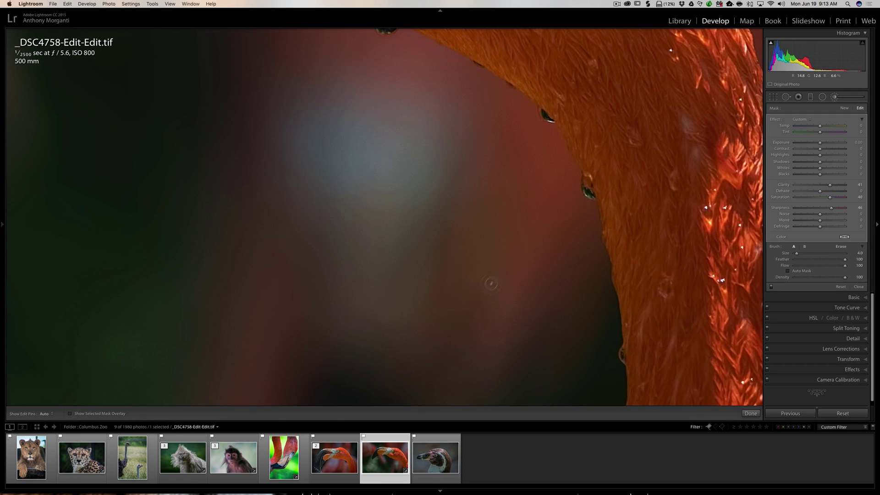
{"action": "left_click", "coordinate": [511, 264]}
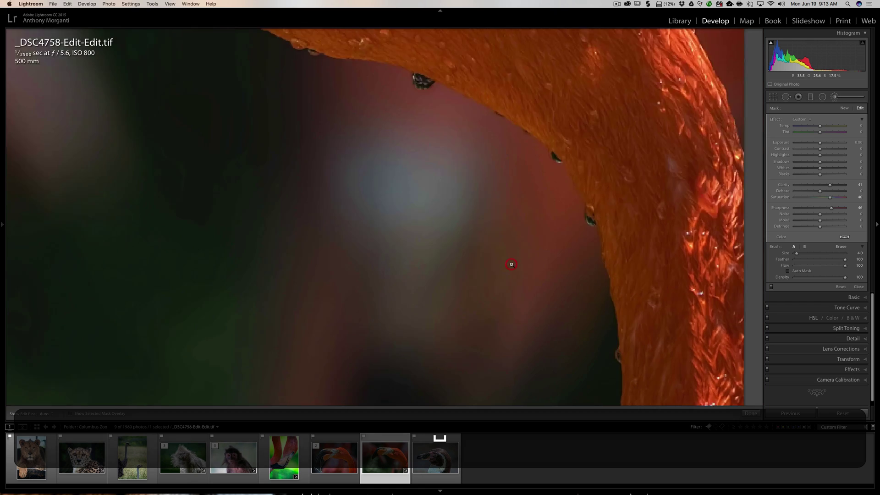